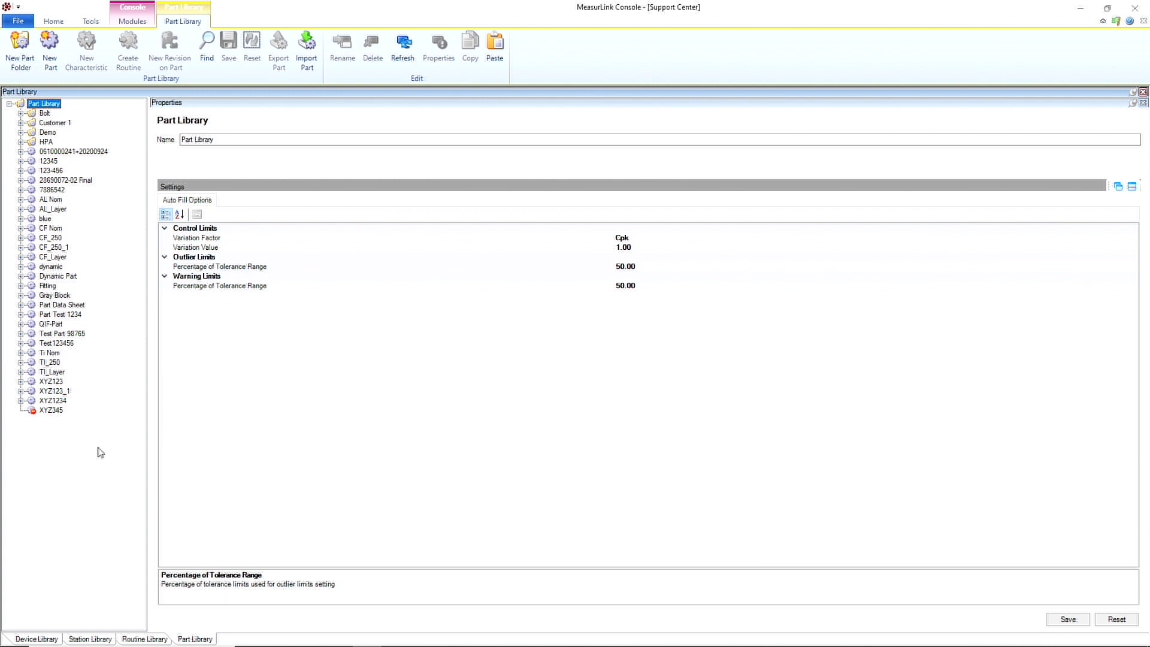
- Expand part XYZ123 and copy its Thickness characteristic
{"action": "left_click", "coordinate": [51, 383]}
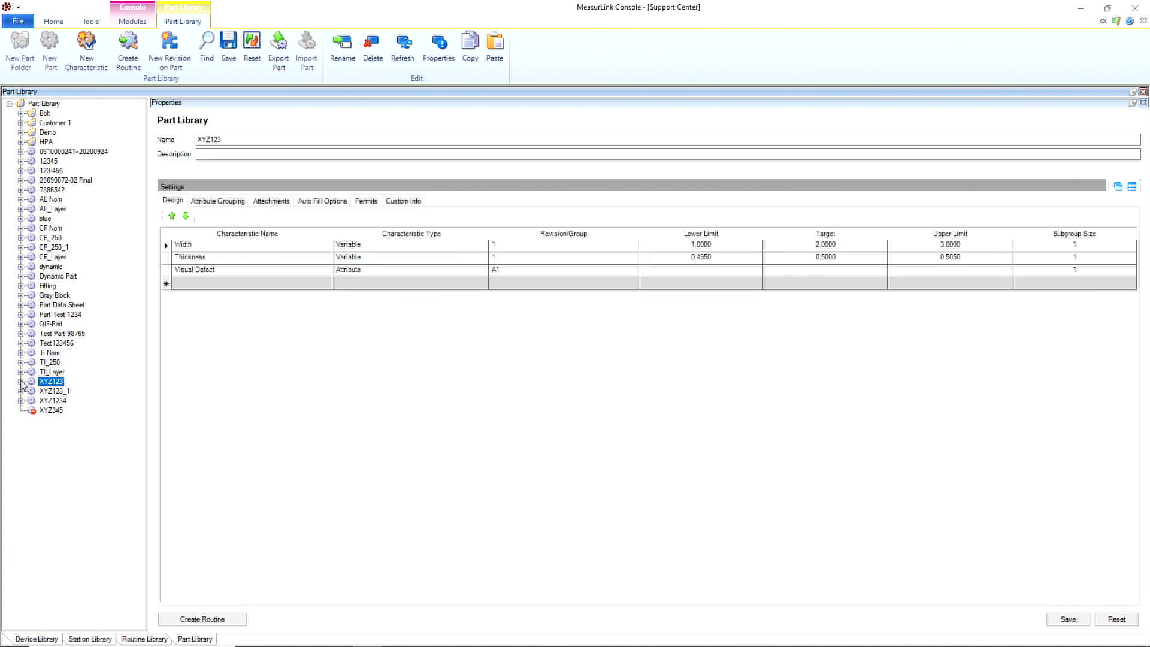
{"action": "left_click", "coordinate": [20, 381]}
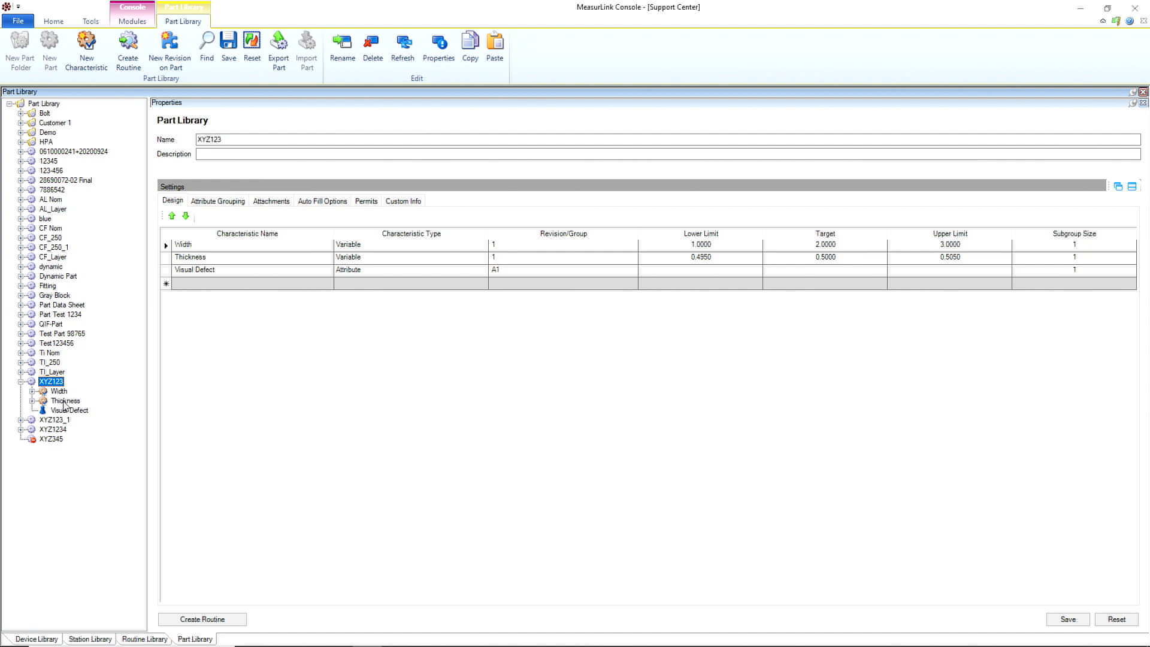
{"action": "left_click", "coordinate": [65, 401]}
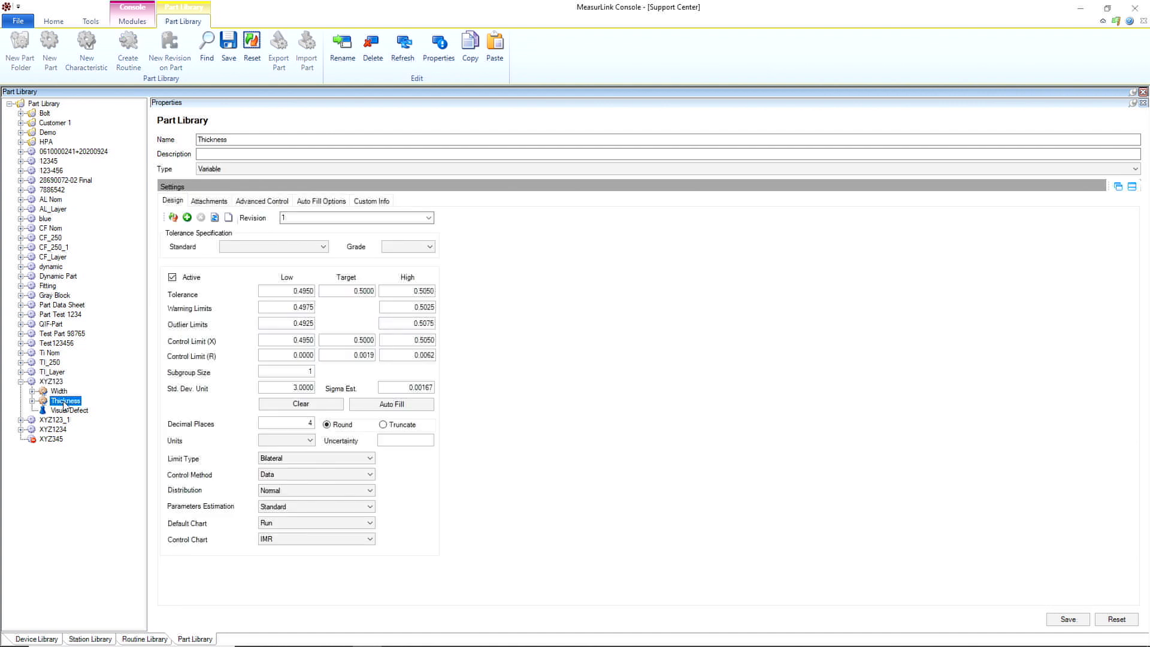
{"action": "right_click", "coordinate": [65, 404]}
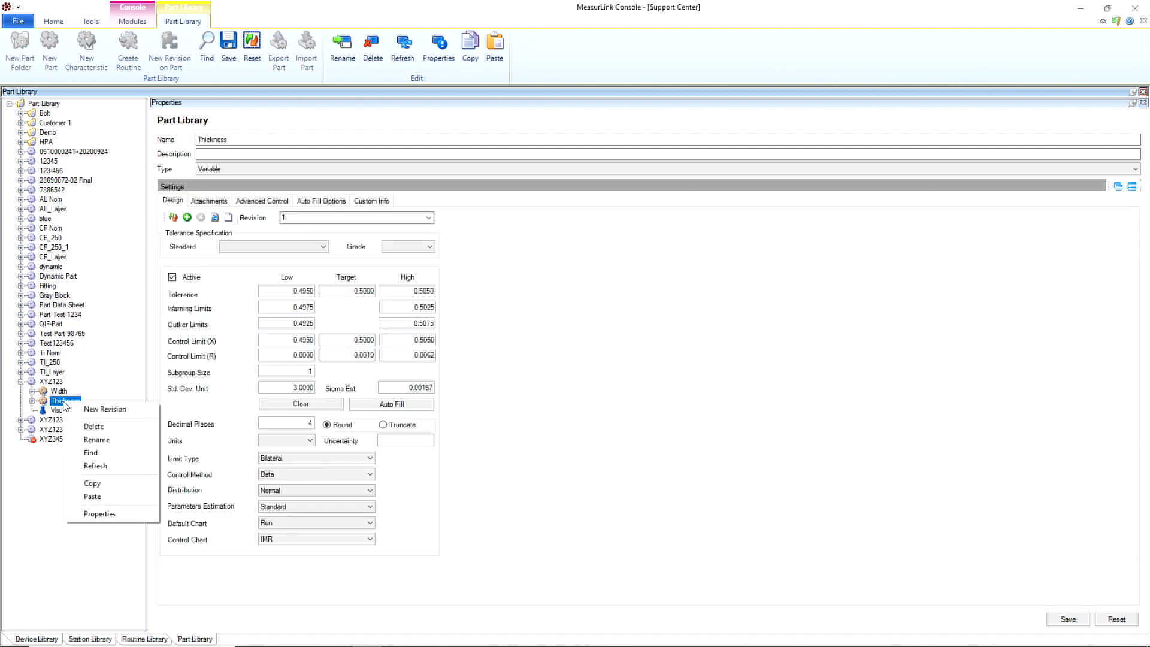
{"action": "left_click", "coordinate": [92, 484]}
- Paste Thickness into XYZ123 three times, creating Thickness_1, Thickness_2 and Thickness_3
{"action": "left_click", "coordinate": [45, 382]}
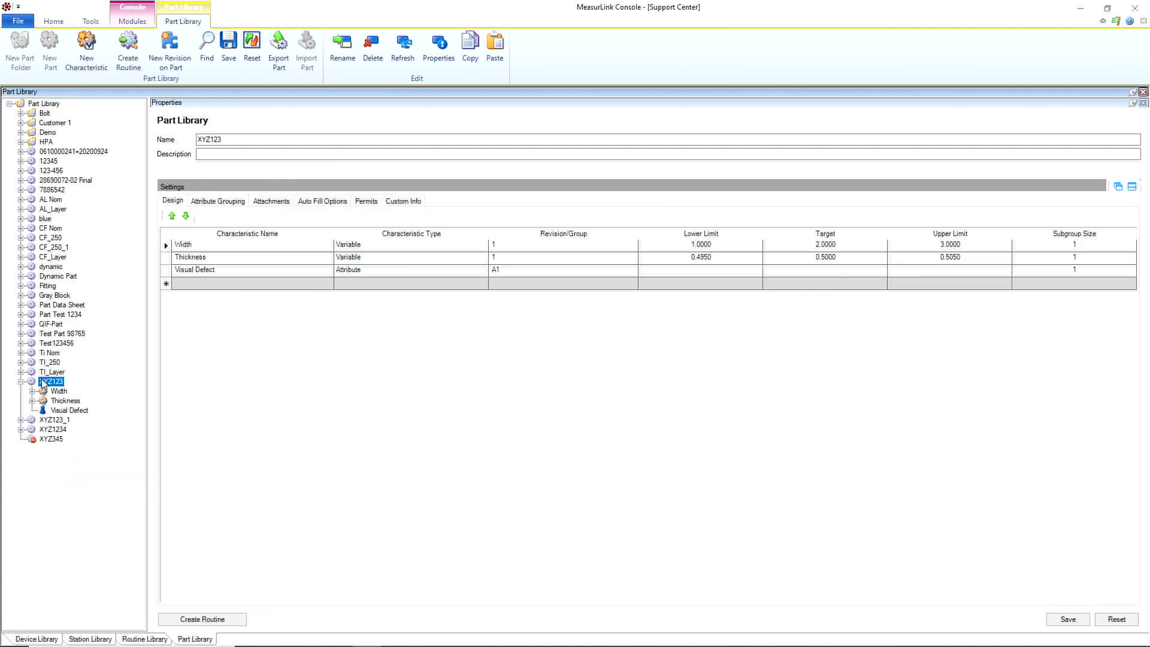
{"action": "right_click", "coordinate": [45, 383]}
{"action": "left_click", "coordinate": [90, 502]}
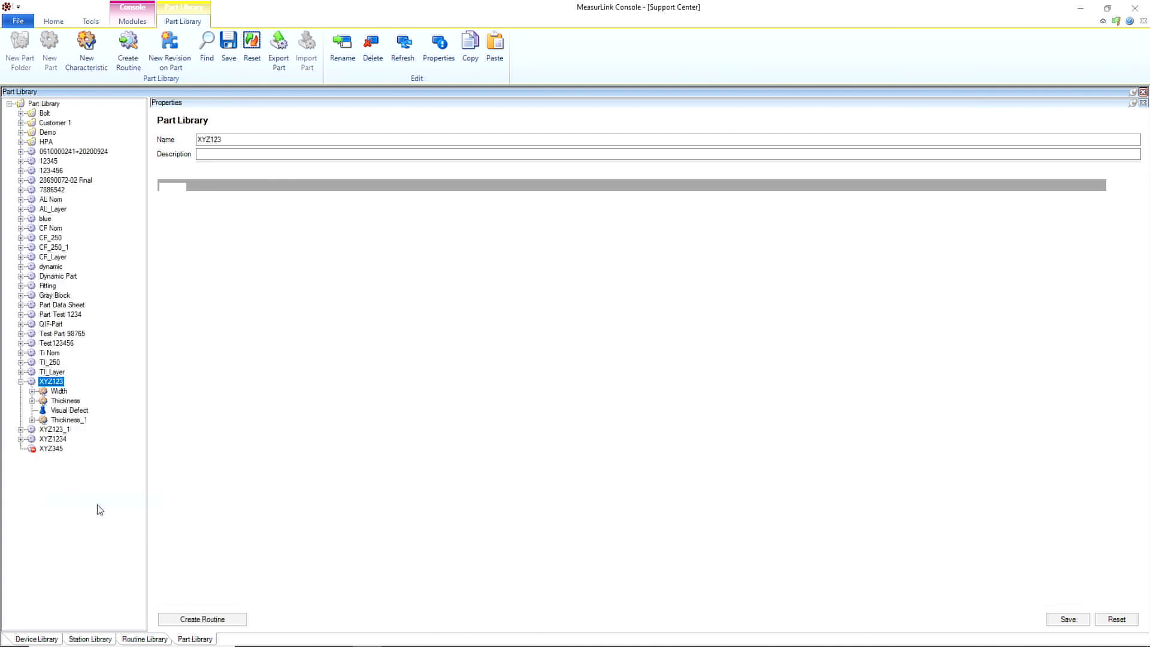
{"action": "right_click", "coordinate": [51, 385]}
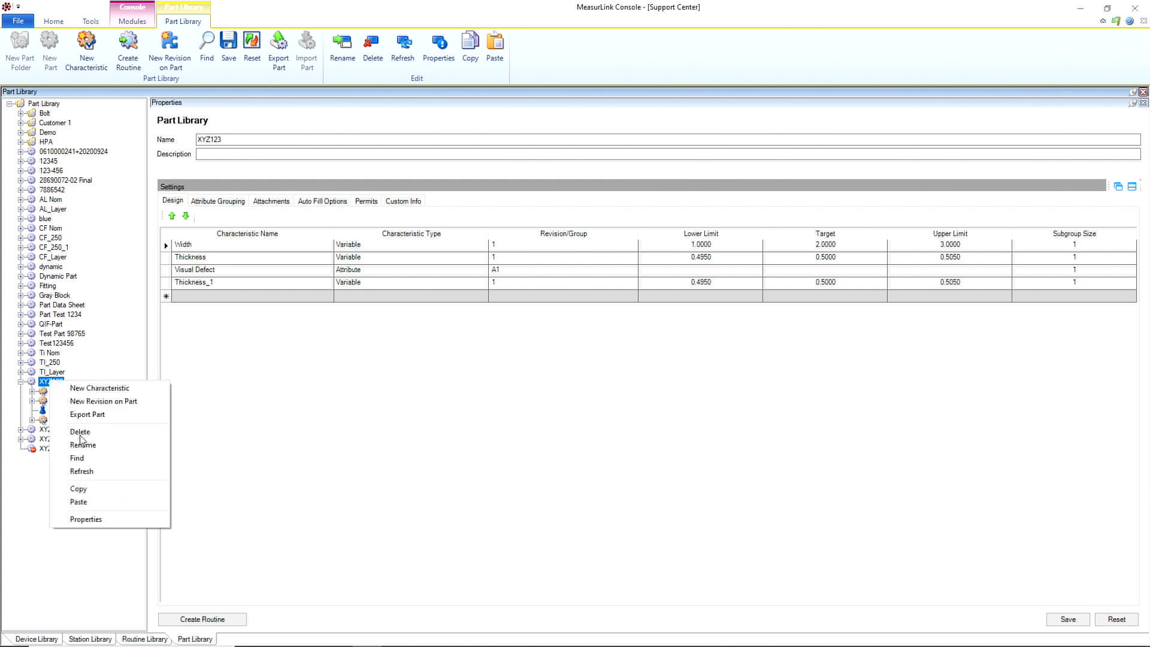
{"action": "left_click", "coordinate": [118, 502]}
{"action": "right_click", "coordinate": [49, 386]}
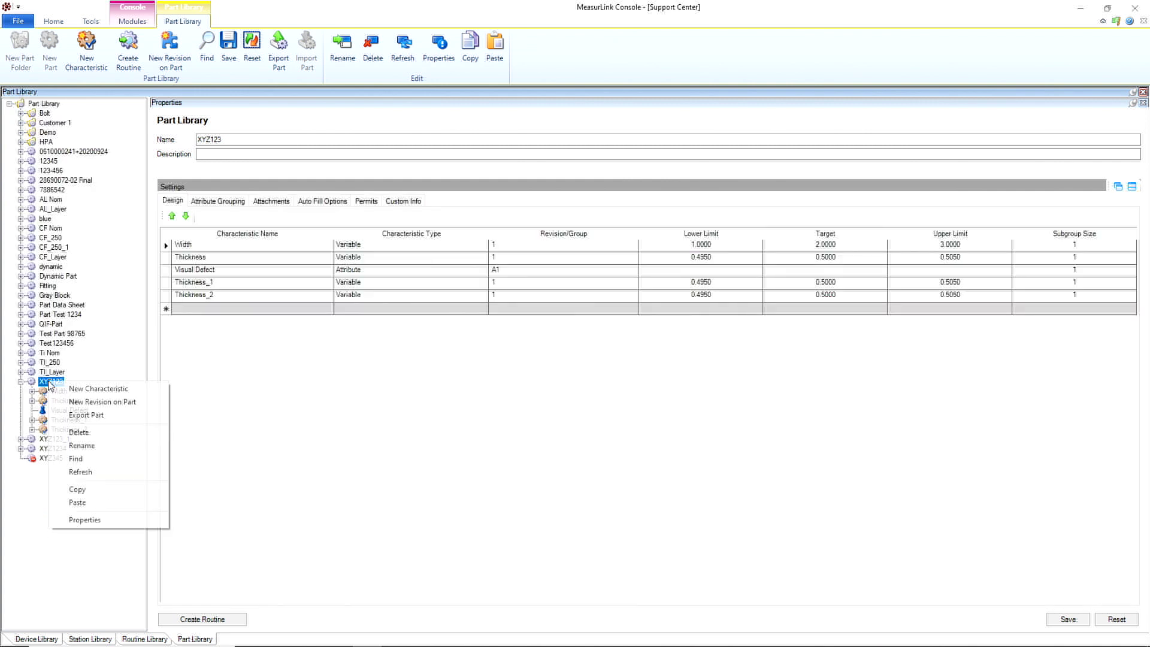
{"action": "left_click", "coordinate": [78, 503]}
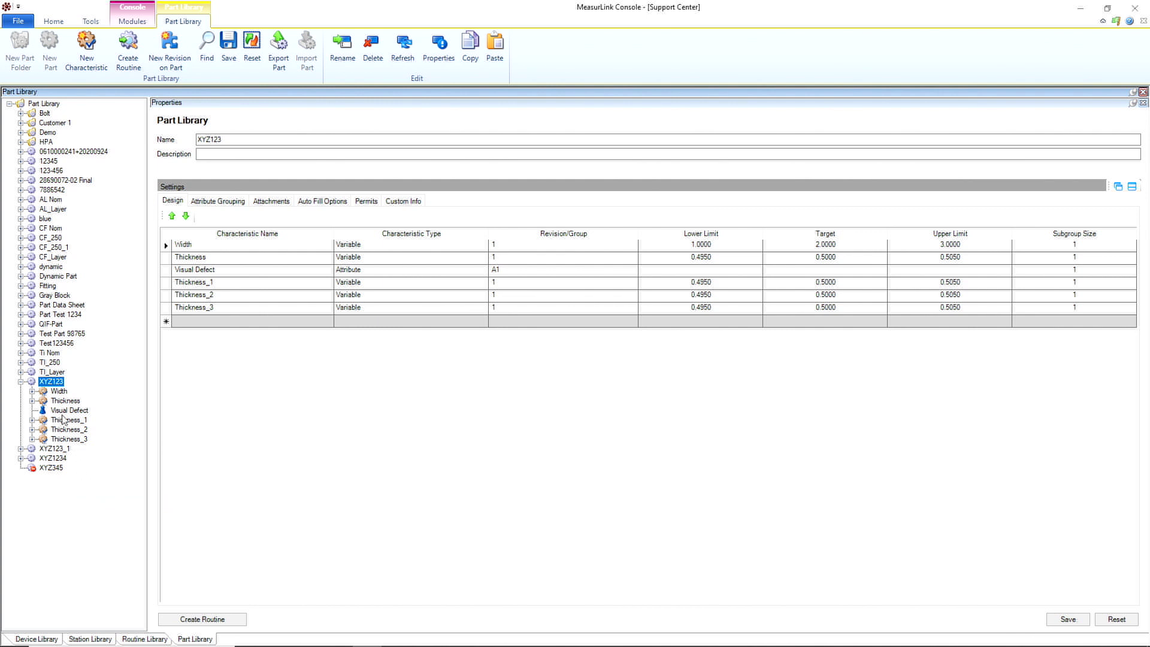
- Duplicate part XYZ123 into the Part Library root and select the new XYZ123_2
{"action": "right_click", "coordinate": [48, 388]}
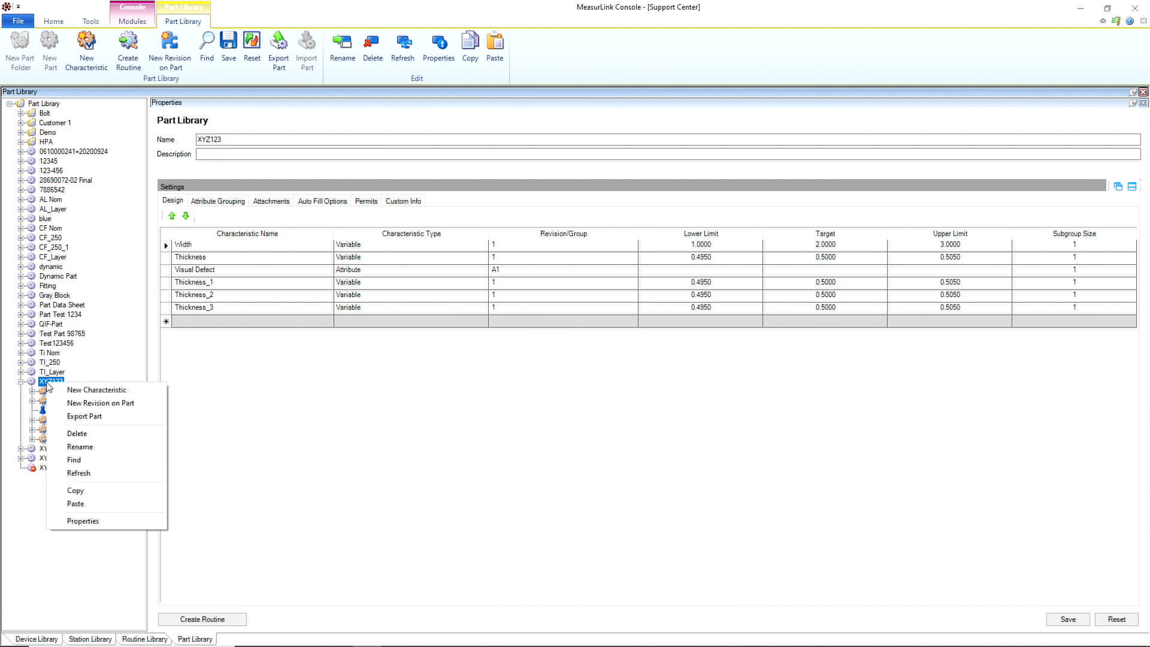
{"action": "left_click", "coordinate": [75, 491]}
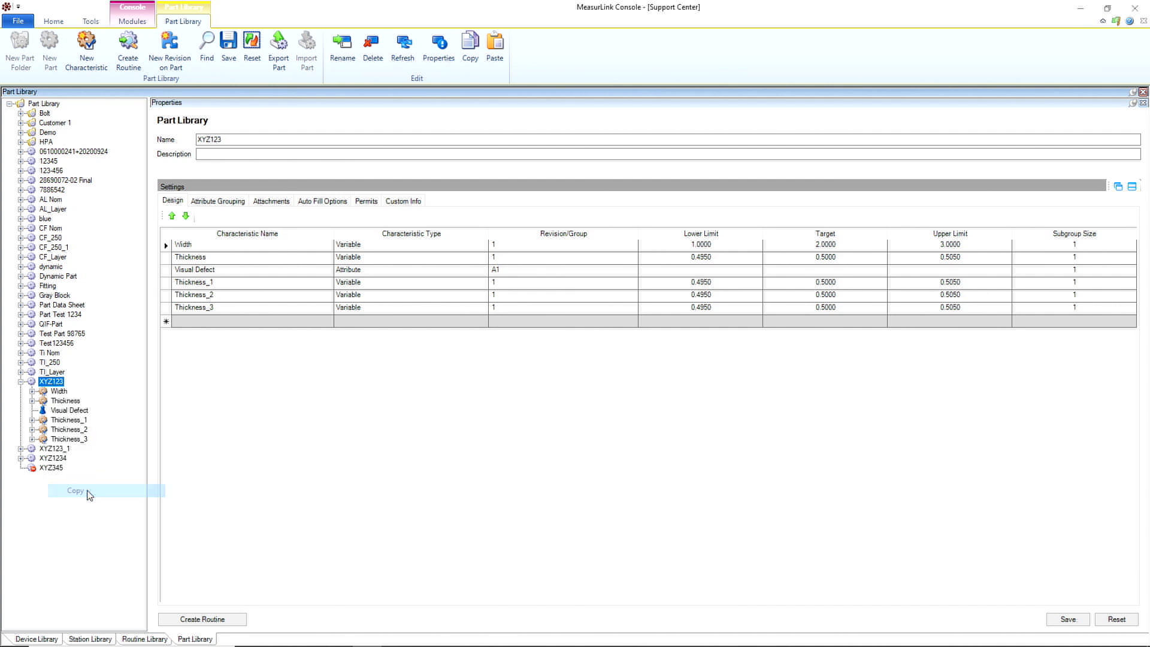
{"action": "left_click", "coordinate": [36, 106]}
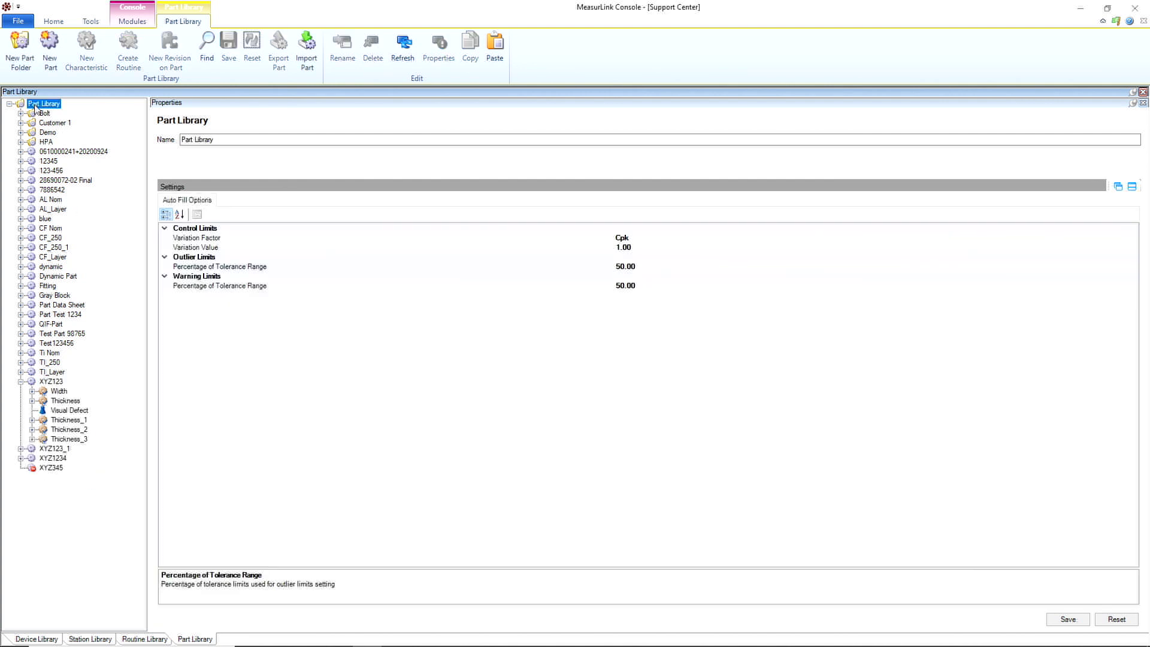
{"action": "right_click", "coordinate": [36, 108]}
{"action": "left_click", "coordinate": [98, 199]}
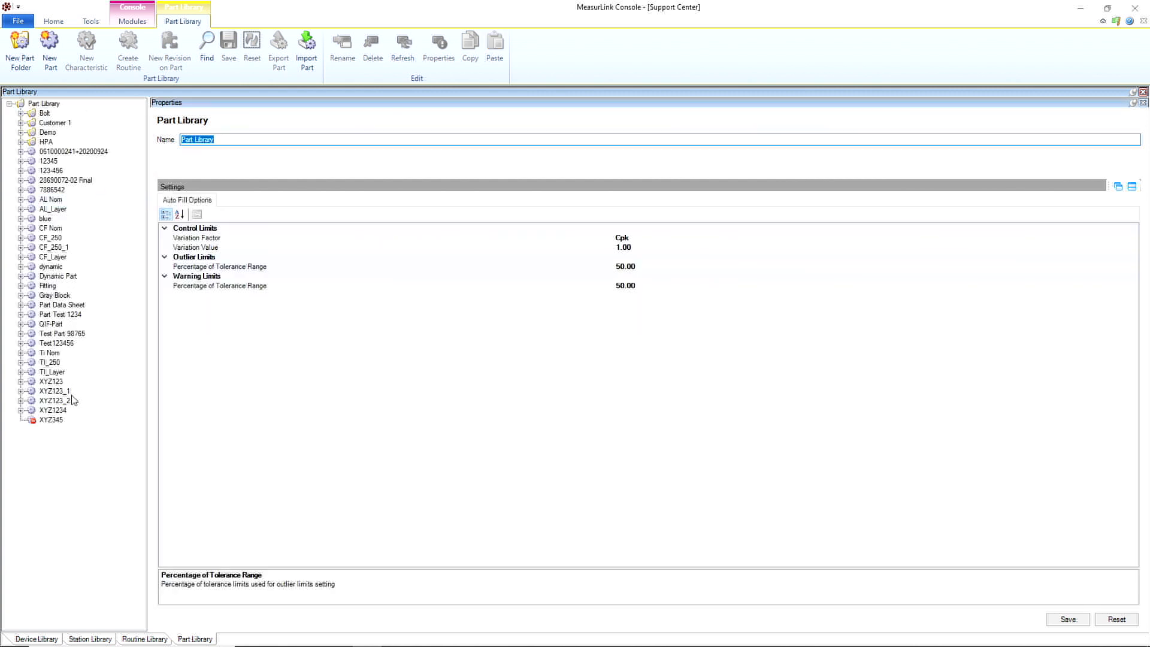
{"action": "left_click", "coordinate": [55, 403]}
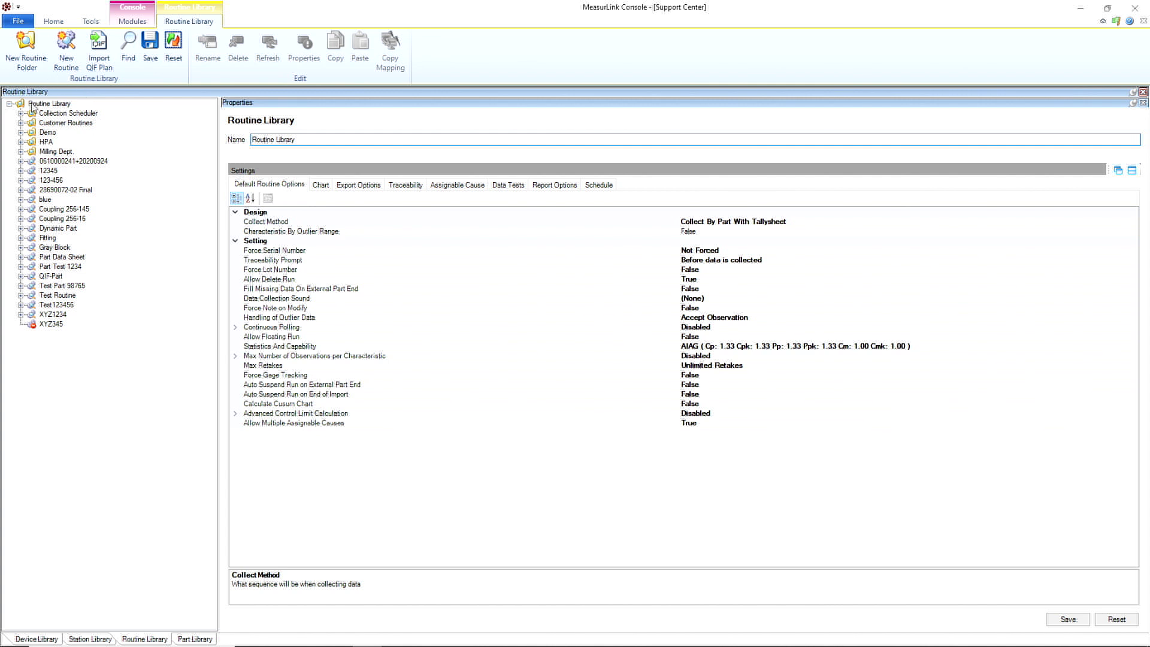
{"action": "left_click", "coordinate": [45, 103]}
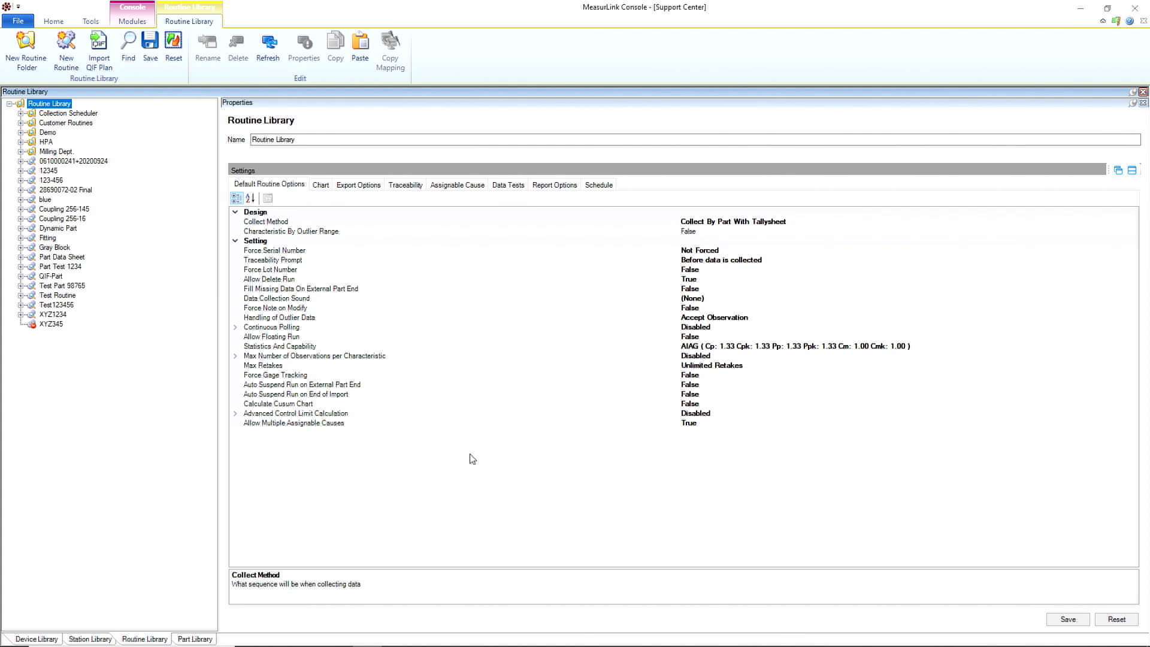
{"action": "left_click", "coordinate": [67, 124]}
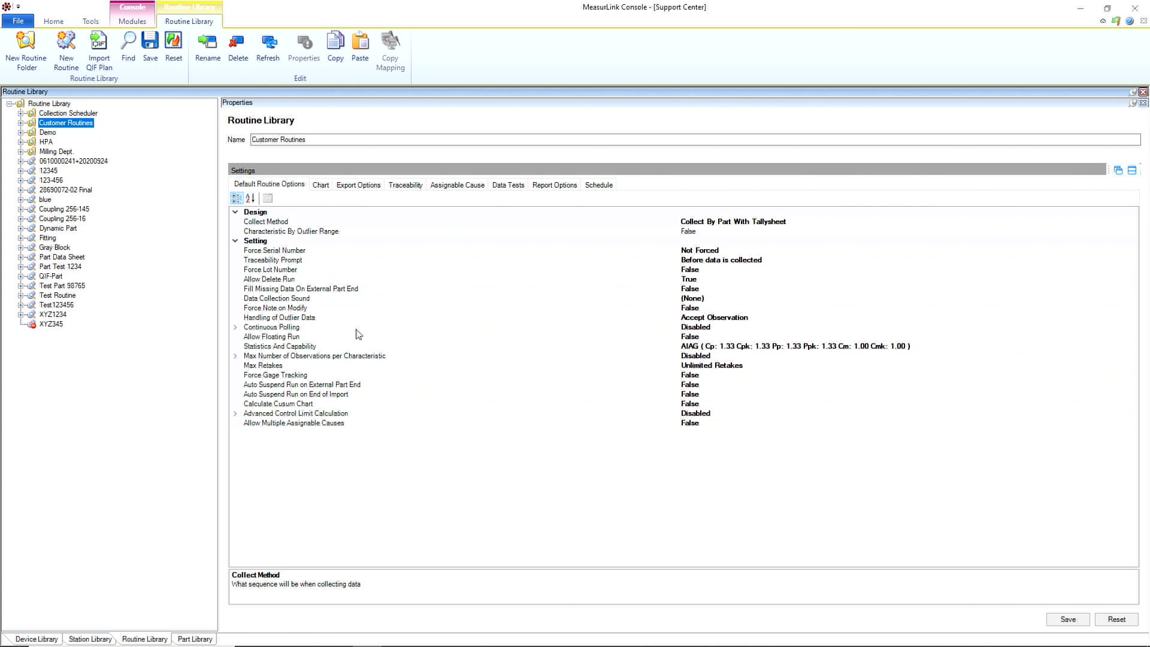
{"action": "left_click", "coordinate": [49, 105]}
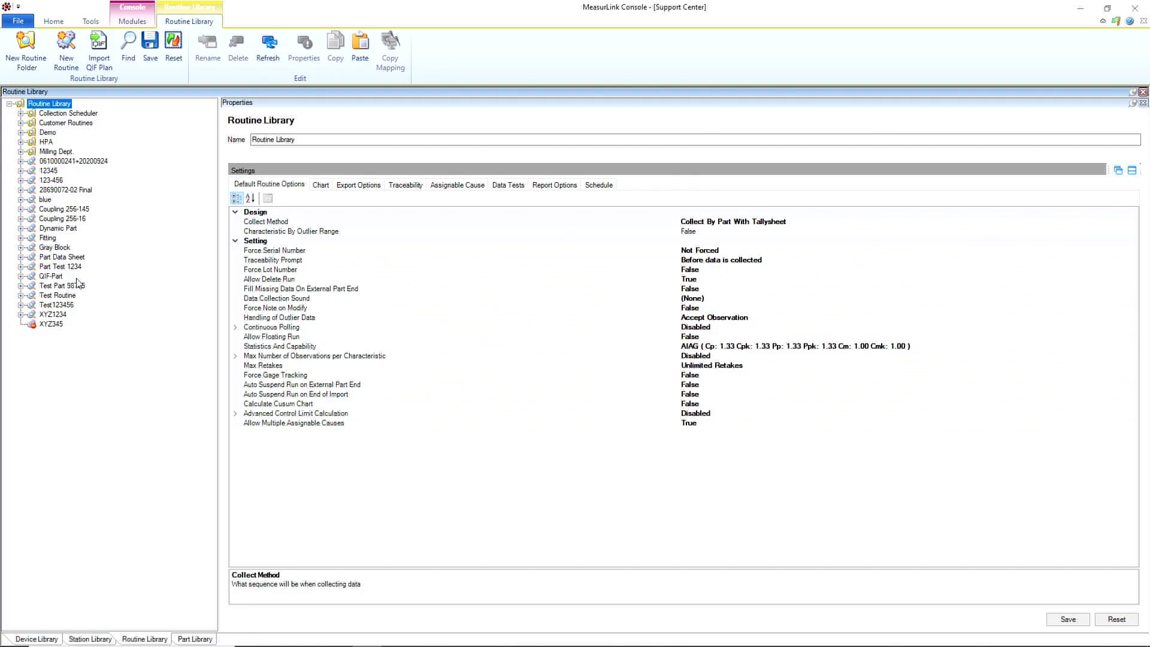
{"action": "left_click", "coordinate": [65, 191]}
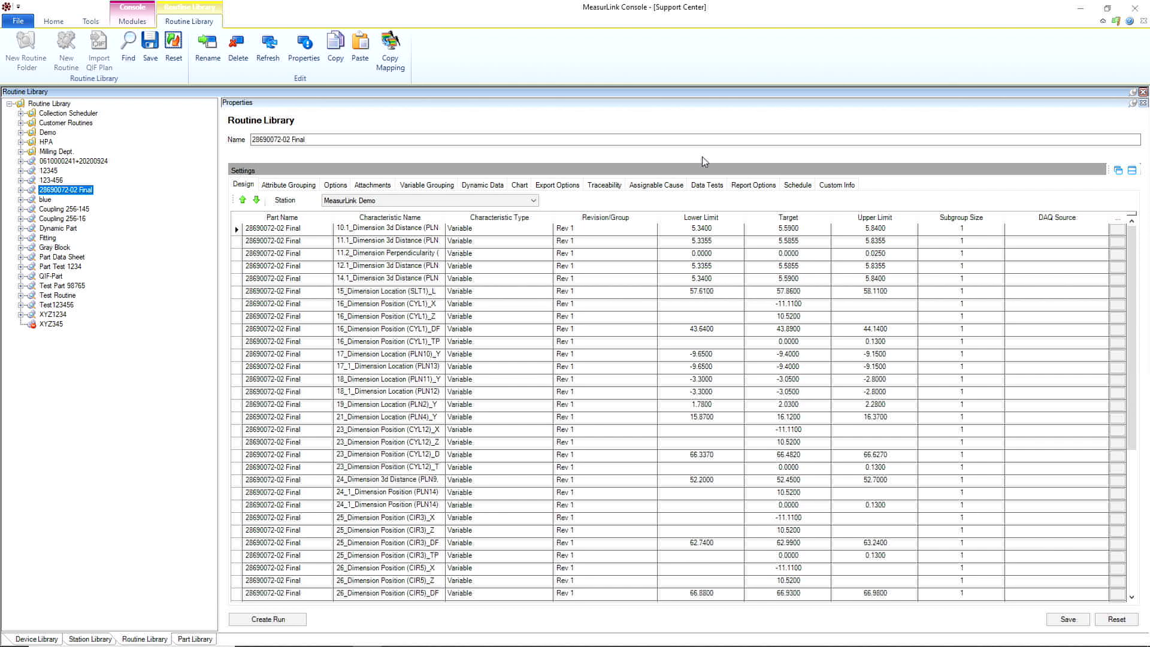
- Make Variable Capability Report the default report and add a part-count triggered report
{"action": "left_click", "coordinate": [747, 187]}
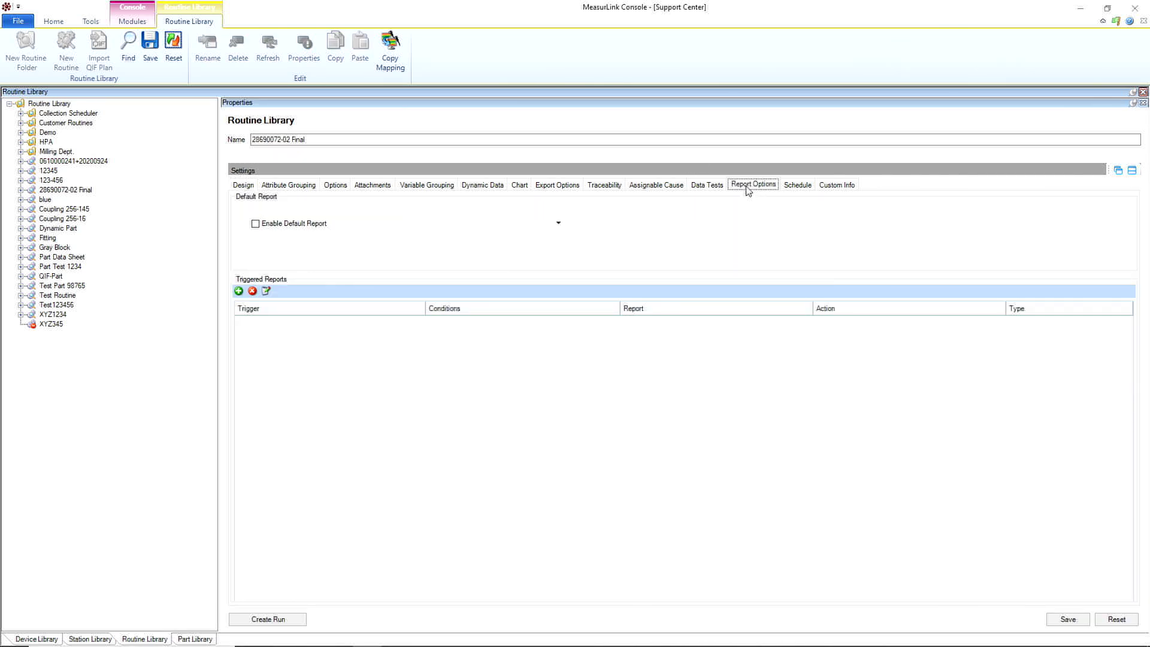
{"action": "left_click", "coordinate": [257, 225]}
{"action": "left_click", "coordinate": [558, 224]}
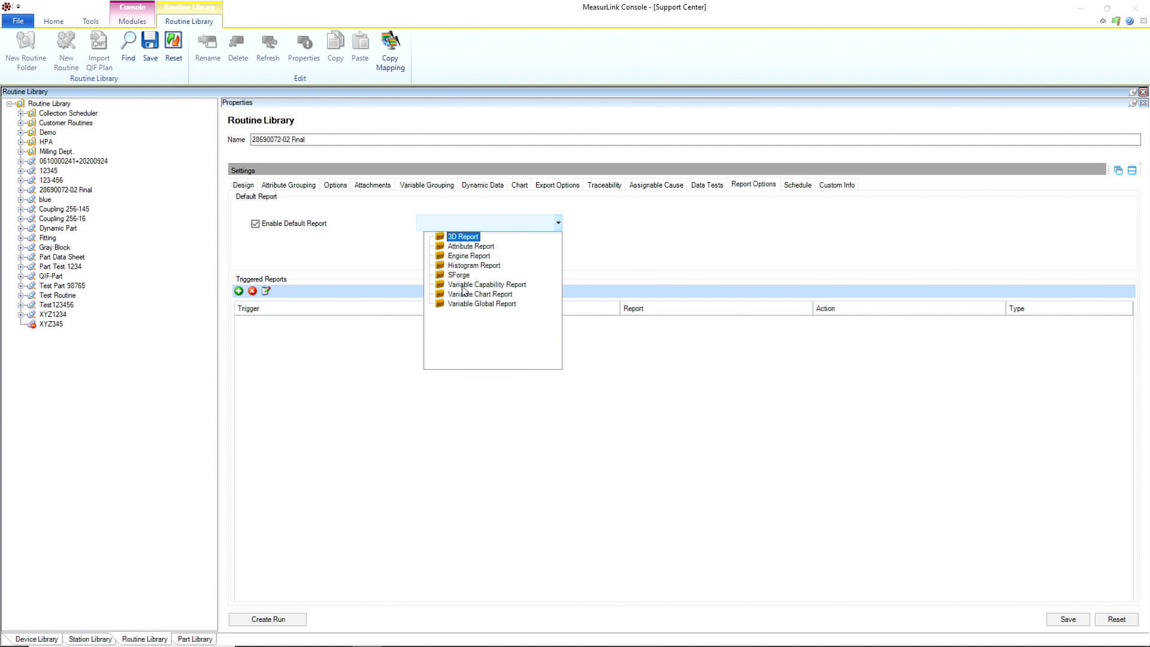
{"action": "left_click", "coordinate": [462, 285]}
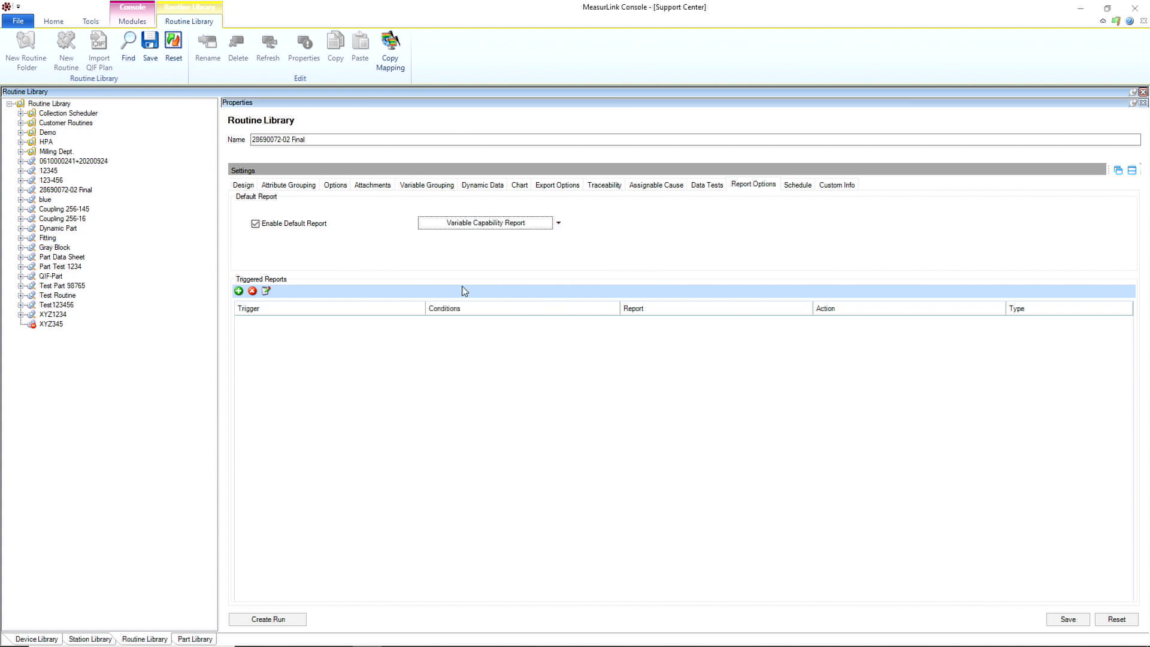
{"action": "left_click", "coordinate": [241, 291]}
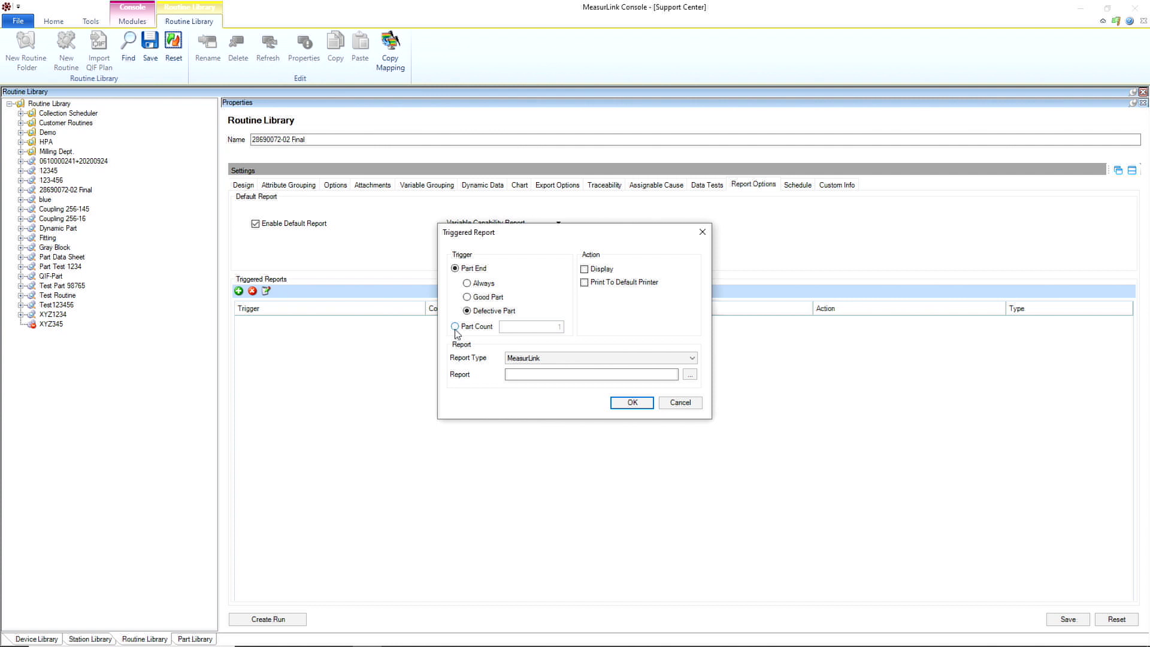
{"action": "left_click", "coordinate": [456, 327]}
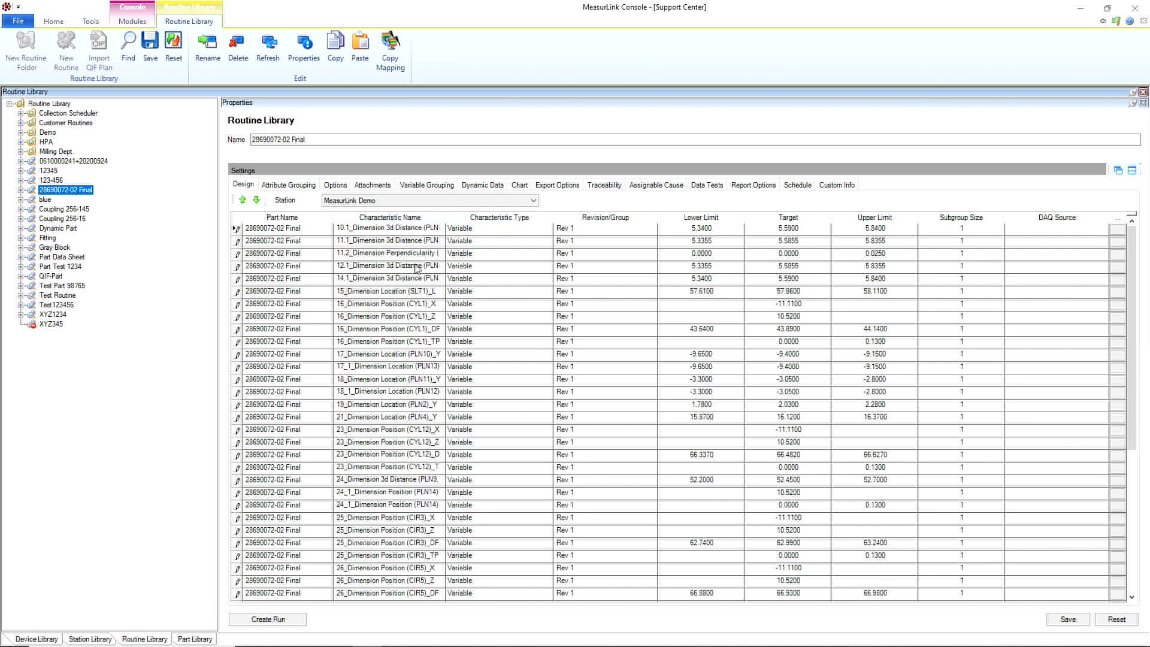
{"action": "left_click", "coordinate": [1104, 230]}
{"action": "left_click_drag", "start_coordinate": [1104, 252], "coordinate": [1104, 270]}
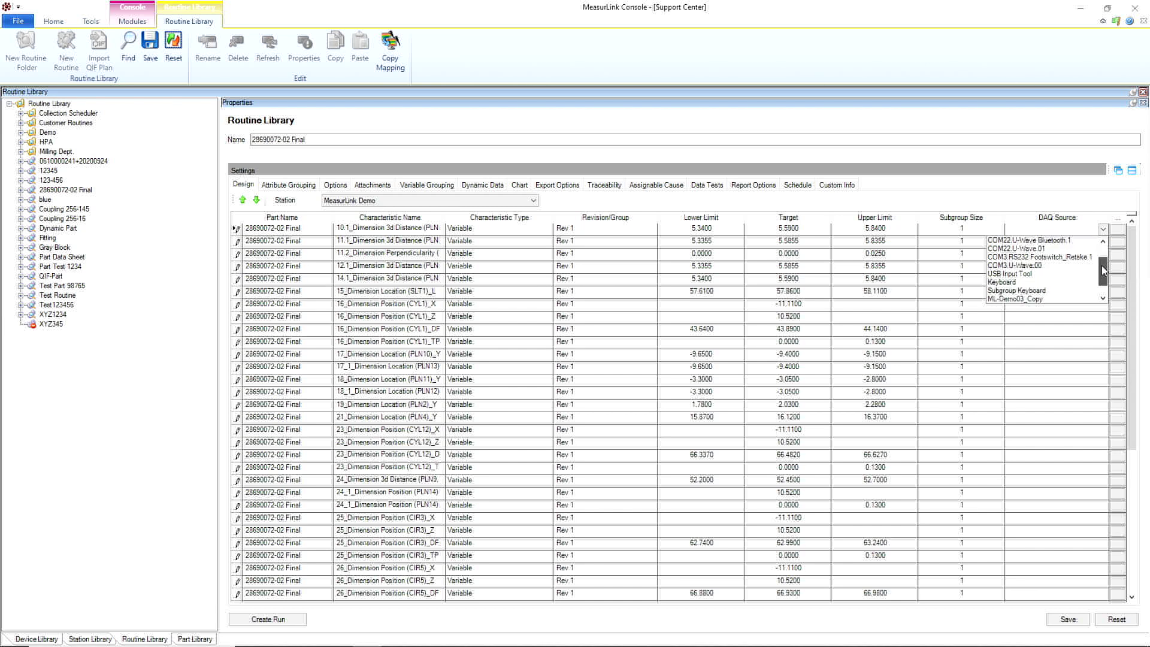
- Fill USB Input Tool down as every characteristic's DAQ source, then launch Copy Mapping
{"action": "left_click", "coordinate": [1030, 274]}
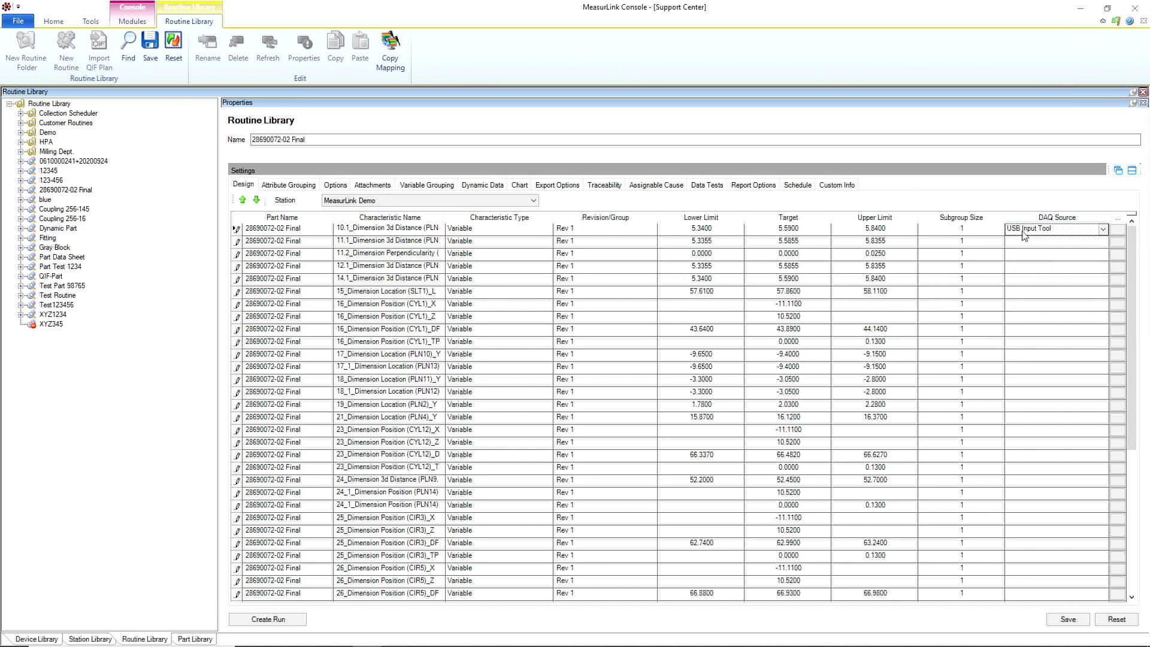
{"action": "right_click", "coordinate": [1024, 236]}
{"action": "left_click", "coordinate": [1045, 244]}
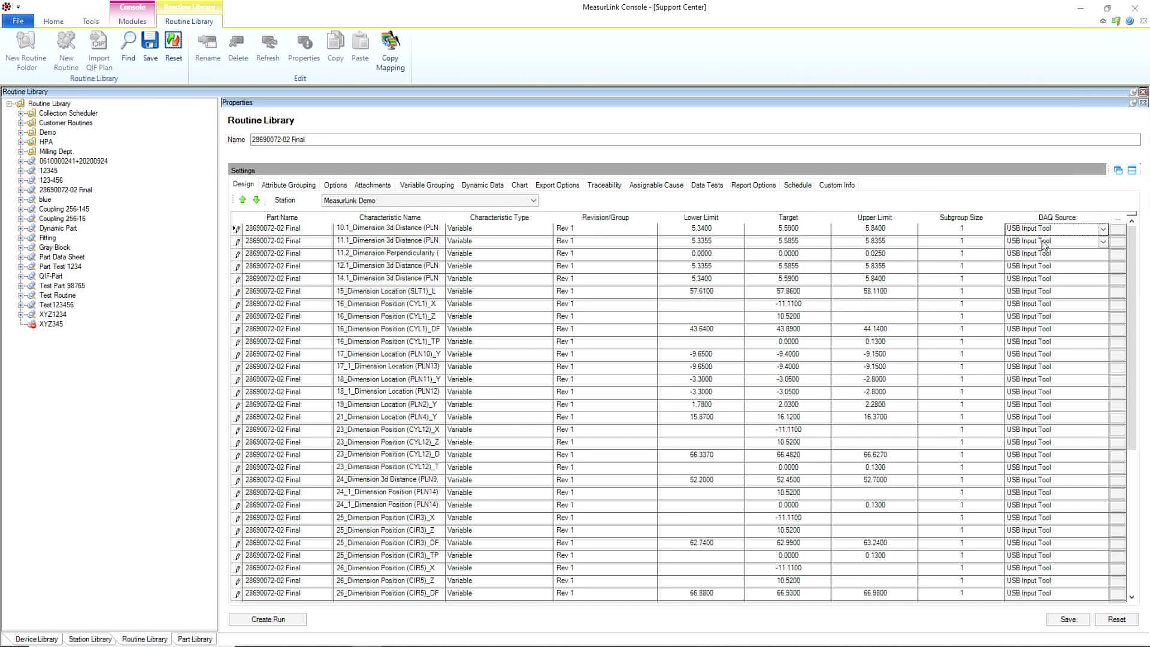
{"action": "mouse_move", "coordinate": [1134, 248]}
{"action": "left_mouse_down"}
{"action": "mouse_move", "coordinate": [1135, 351]}
{"action": "mouse_move", "coordinate": [1133, 230]}
{"action": "left_mouse_up"}
{"action": "left_click", "coordinate": [399, 50]}
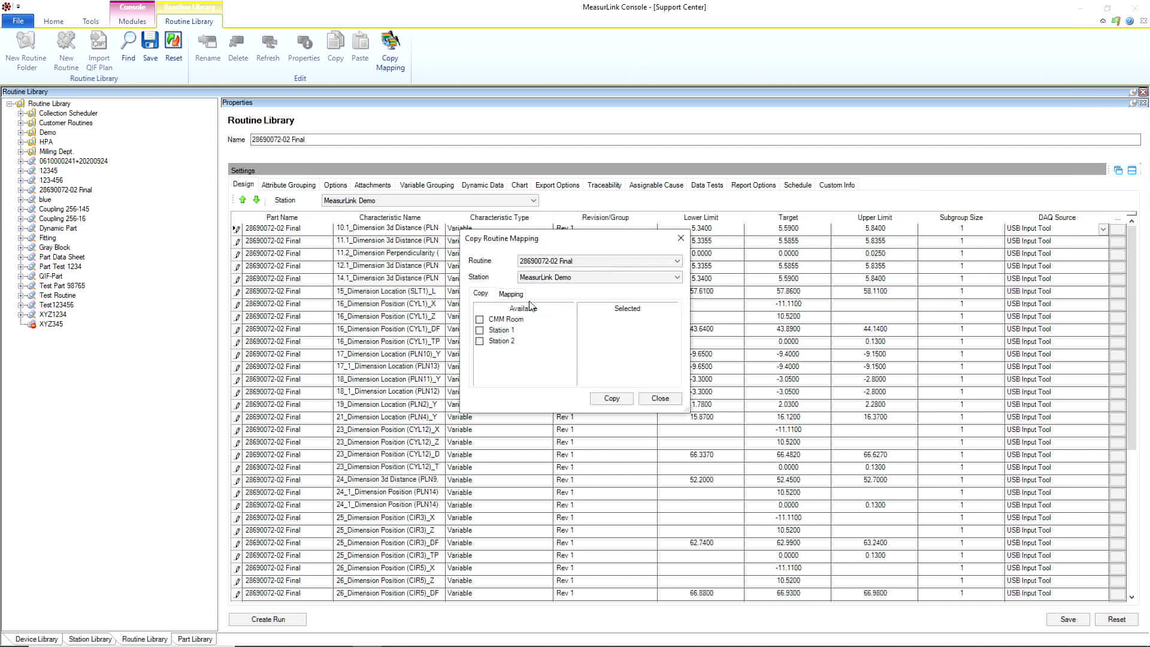
{"action": "left_click", "coordinate": [479, 332]}
{"action": "left_click", "coordinate": [481, 342]}
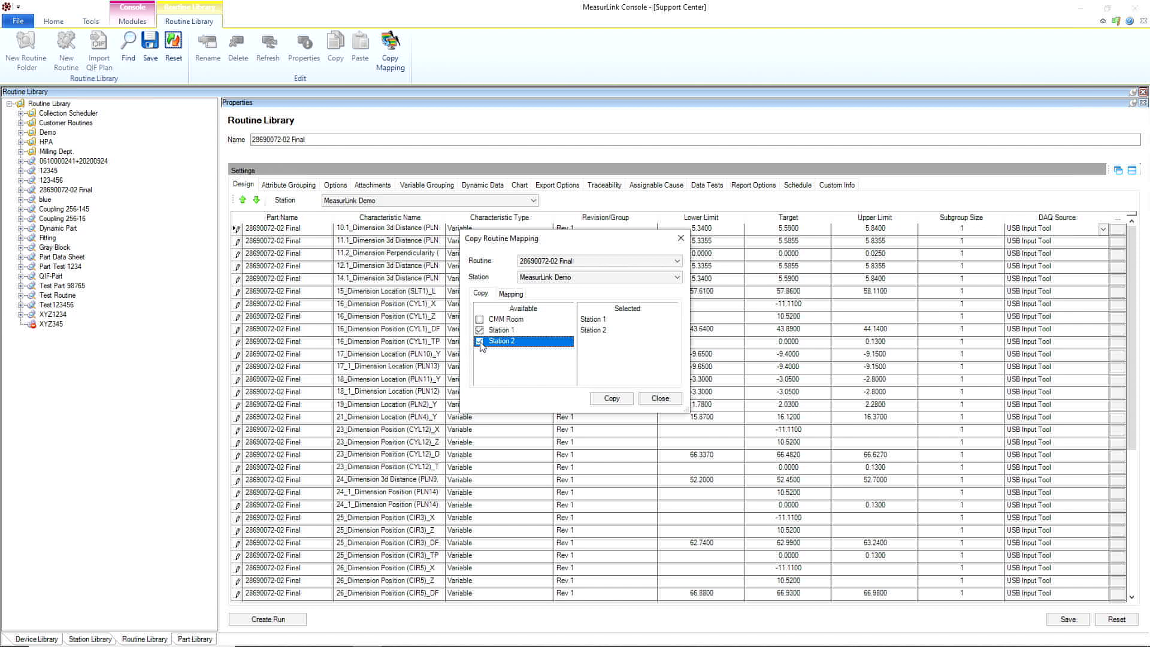
{"action": "left_click", "coordinate": [619, 402]}
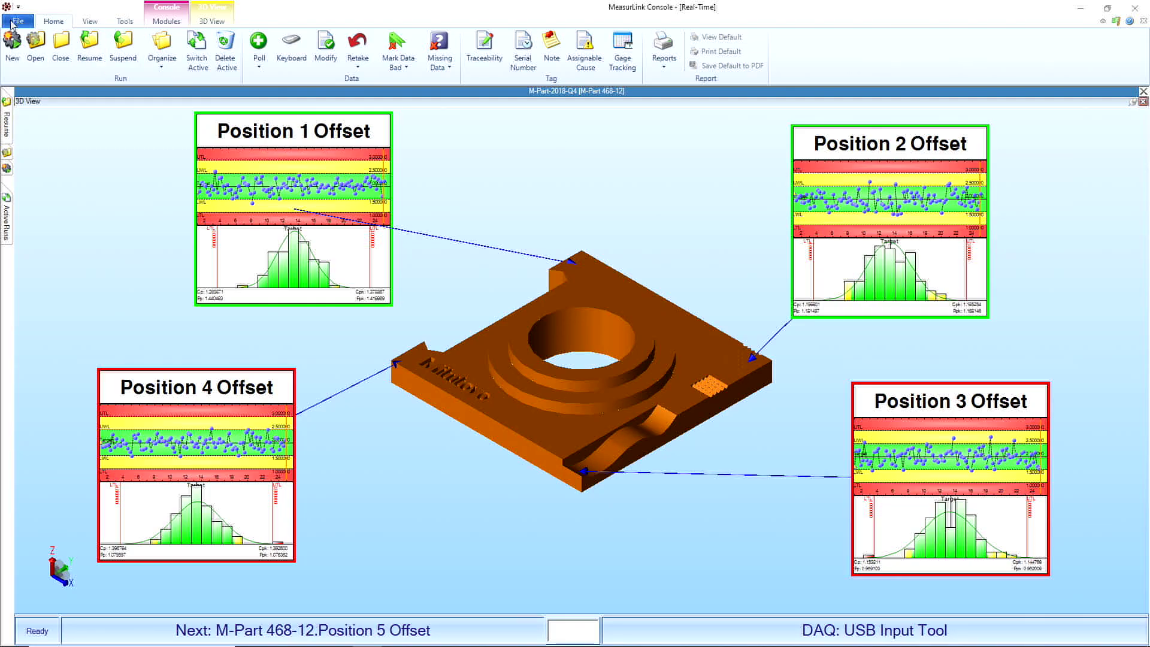
- Lower Decimal Places from 4 to 3 in the Real-Time options
{"action": "left_click", "coordinate": [22, 22]}
{"action": "left_click", "coordinate": [36, 41]}
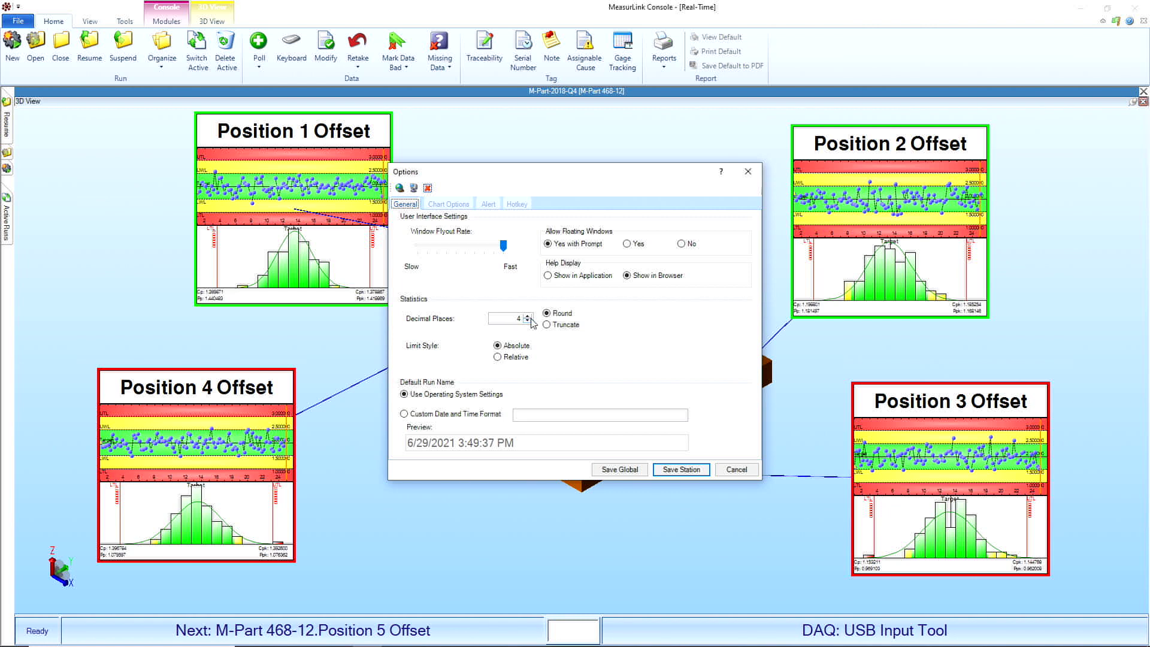
{"action": "left_click", "coordinate": [529, 321]}
{"action": "left_click", "coordinate": [460, 210]}
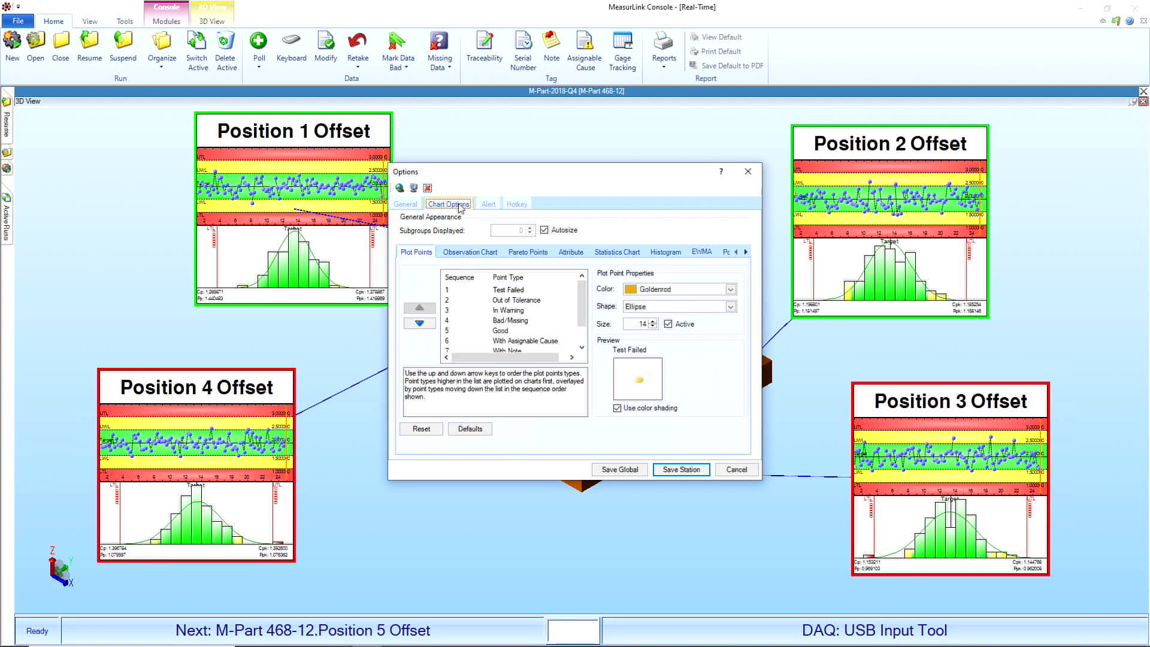
- Turn off chart Autosize, show 10 subgroups, and save the setting for the station
{"action": "left_click_drag", "start_coordinate": [435, 174], "coordinate": [478, 166]}
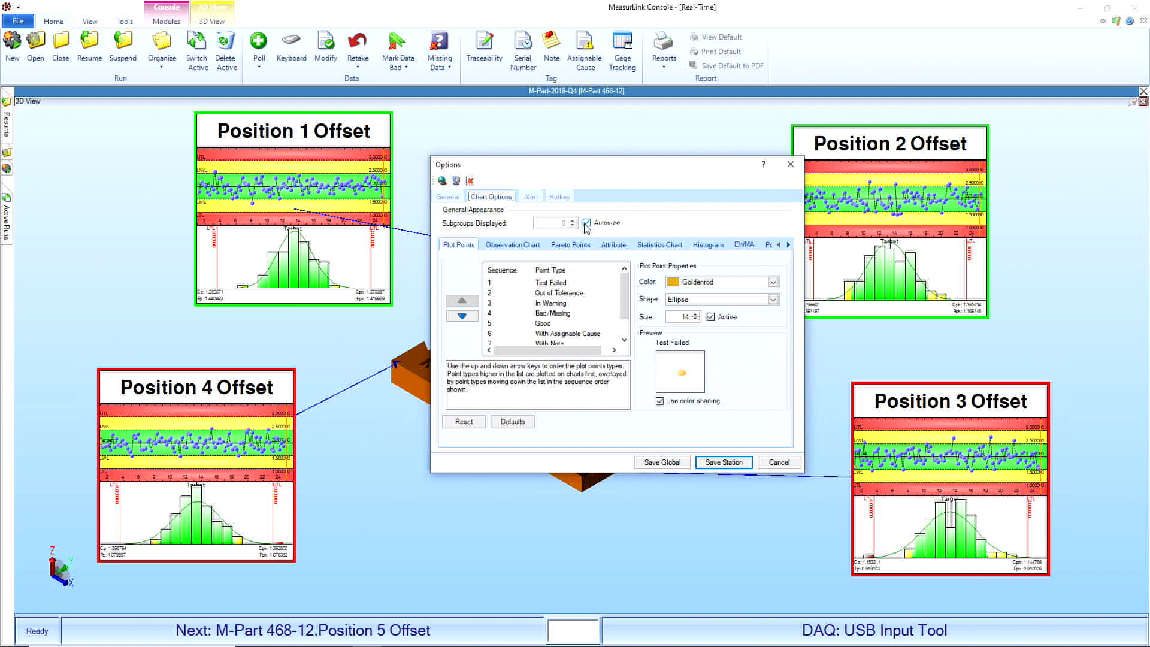
{"action": "left_click", "coordinate": [586, 225]}
{"action": "left_click", "coordinate": [570, 224]}
{"action": "left_click", "coordinate": [529, 228]}
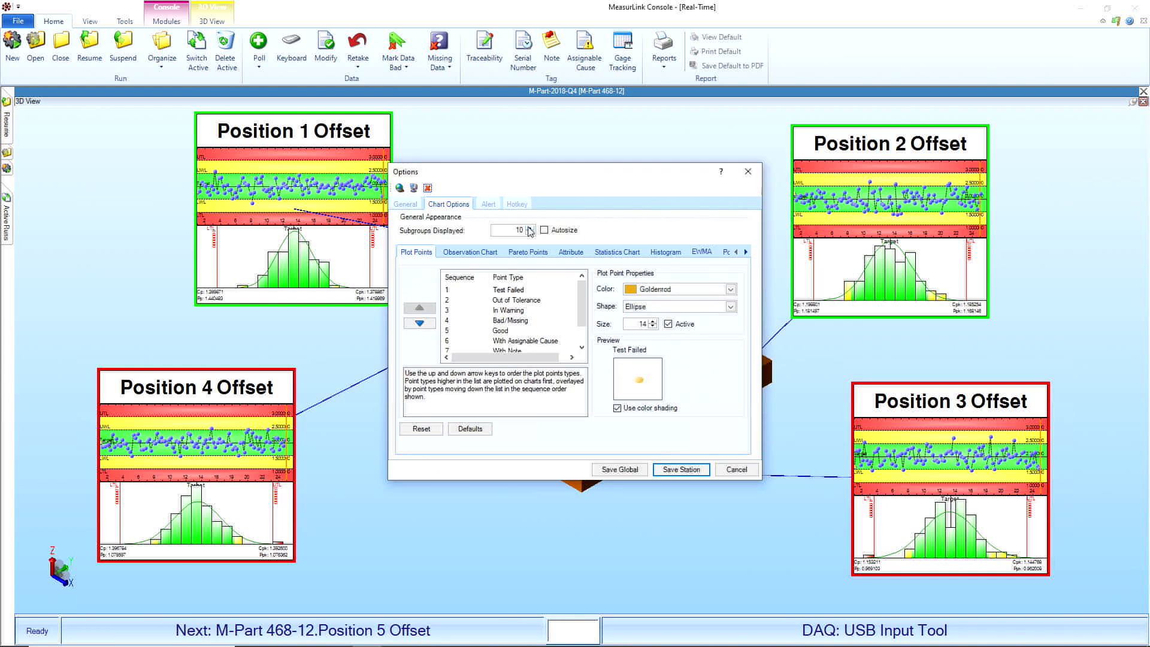
{"action": "left_click", "coordinate": [682, 470]}
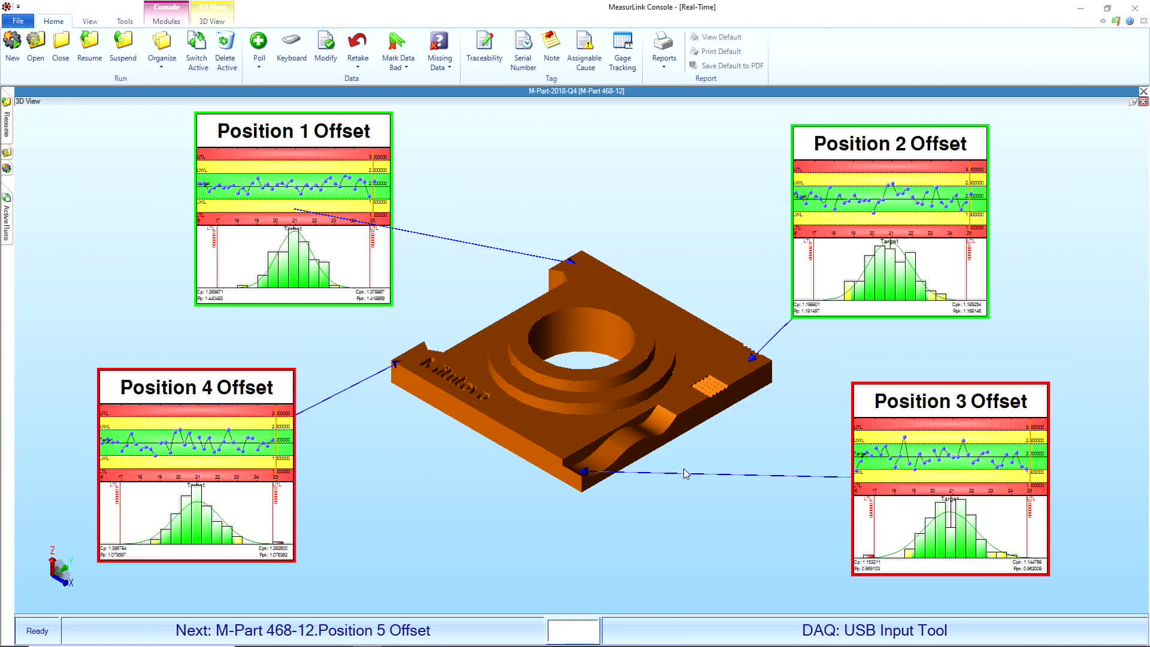